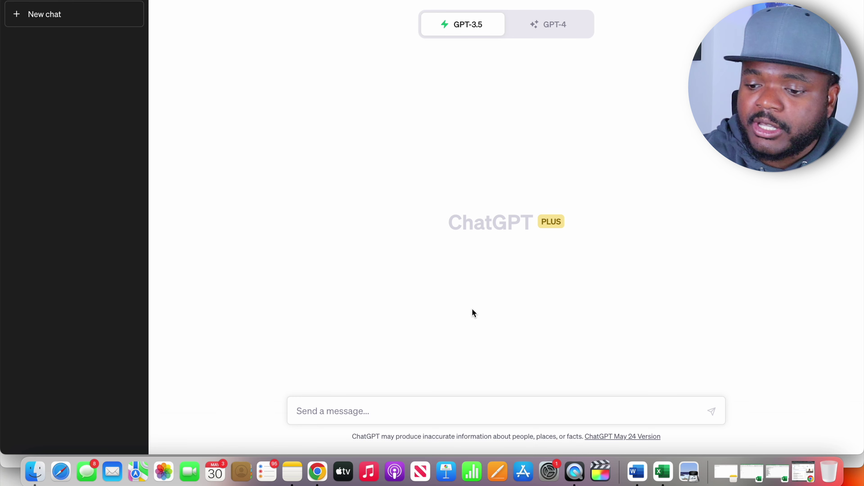
Ask for 10 winning product ideas to sell in an e-commerce business focused on household products.
left_click(341, 410)
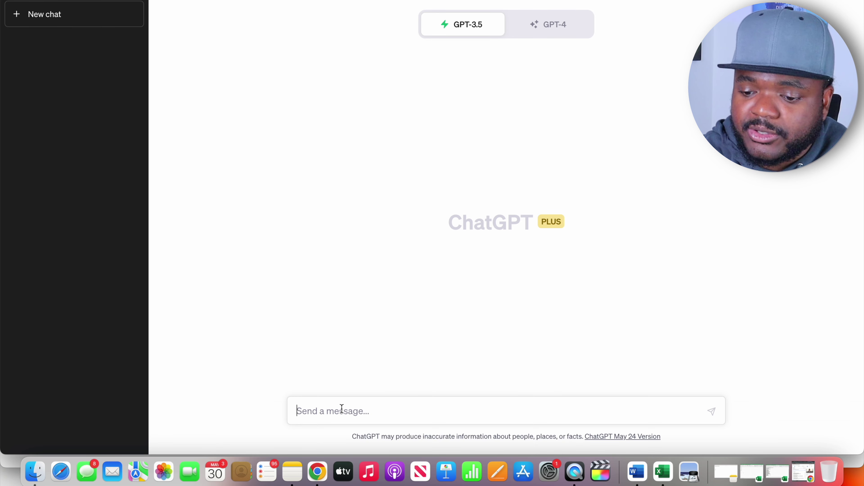
type("Tell me 10 winning products ideas I can sell in my e-commerce business that is focused on selling household products")
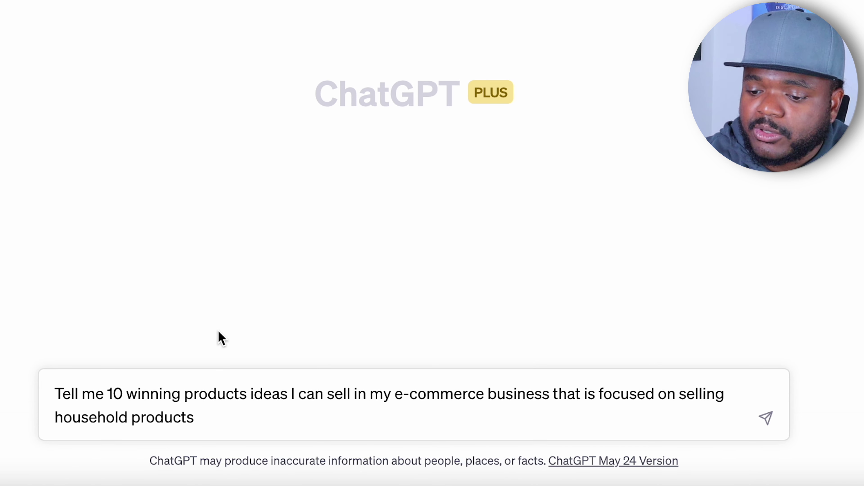
left_click(225, 411)
key("Return")
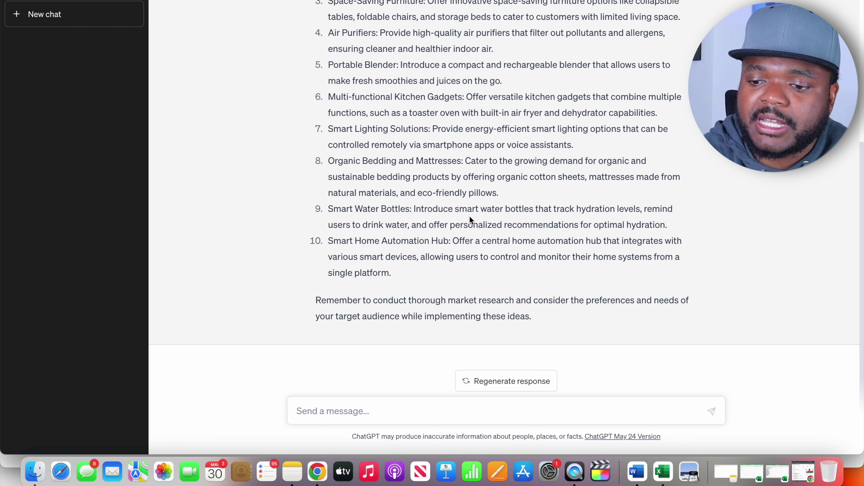
Highlight the Smart Home Security System idea and examine its eBay listings in the product research tool, opening the top-listed wireless security camera.
scroll(368, 68, "up", 3)
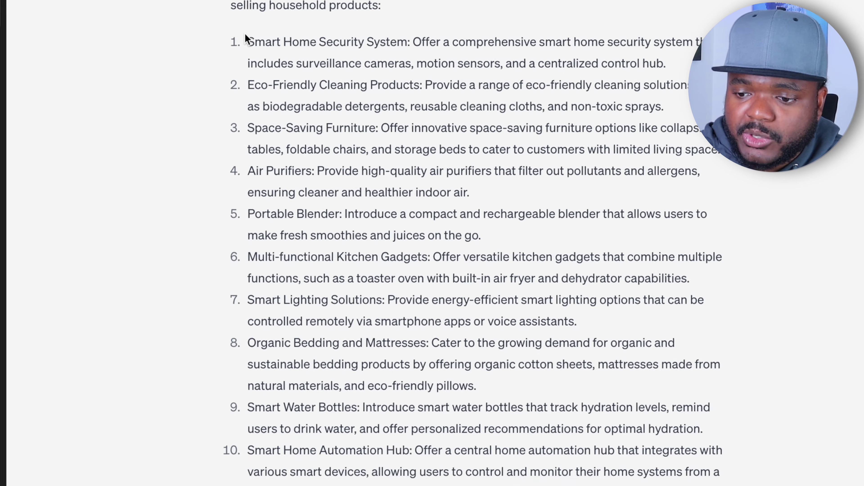
left_click_drag(163, 49, 359, 42)
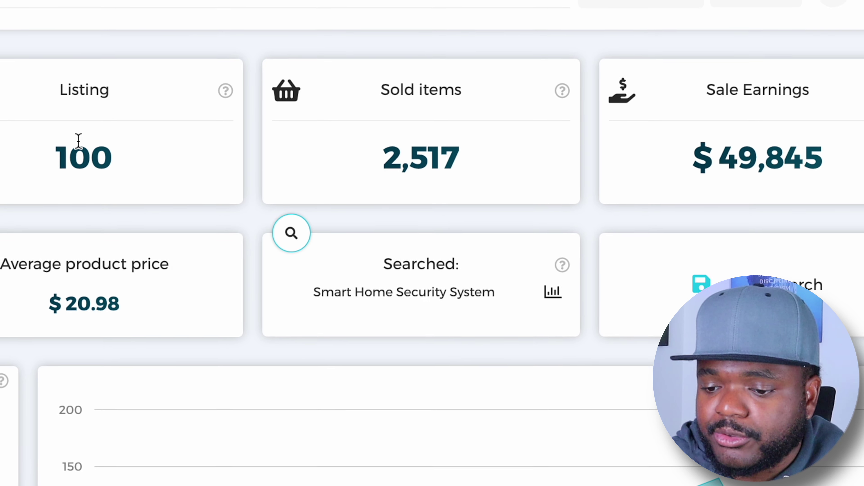
scroll(291, 132, "down", 10)
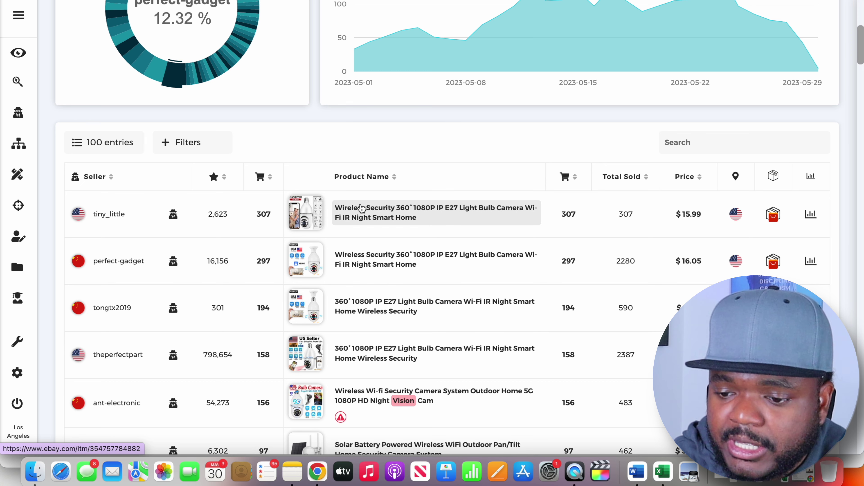
left_click(362, 214)
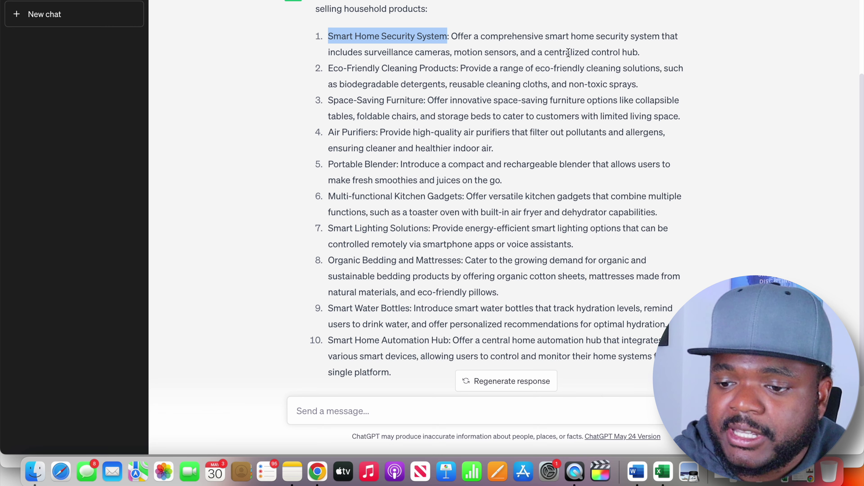
Back in ChatGPT, ask for 10 informative email ideas for people that subscribed to a newsletter for information about household products.
scroll(563, 147, "up", 3)
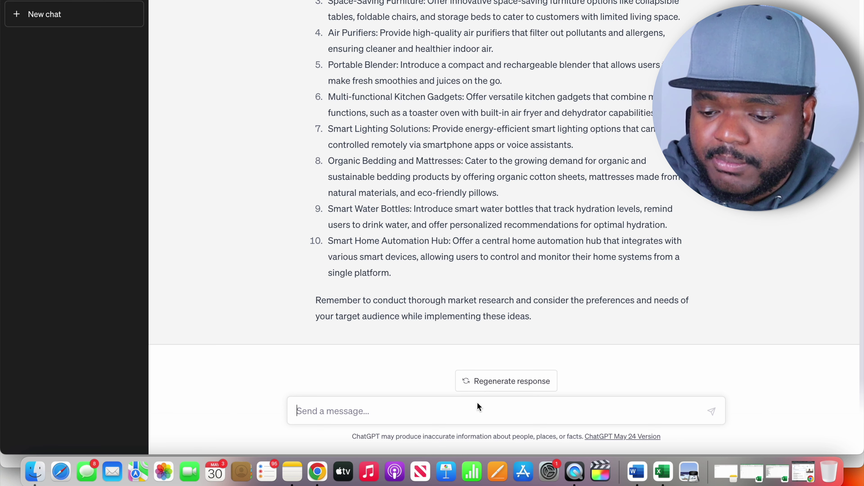
type("Give me 10 informative email ideas fo people that subscribed to a newsletter for information about household products")
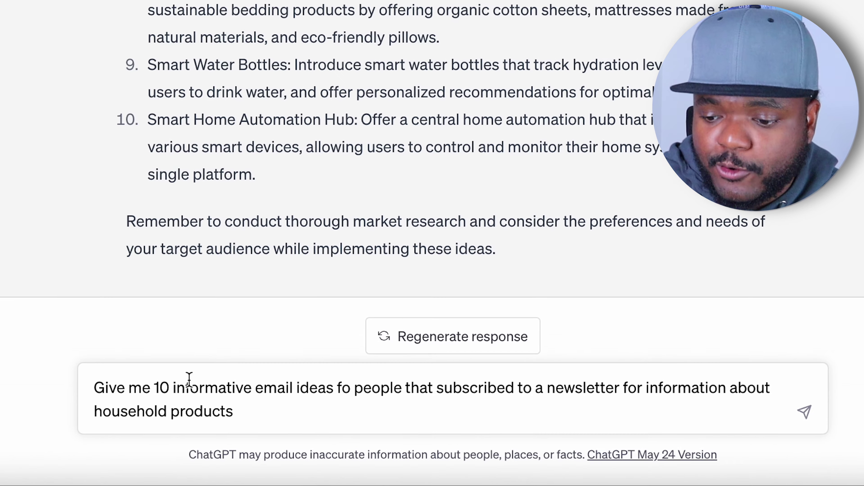
left_click(351, 388)
type("r")
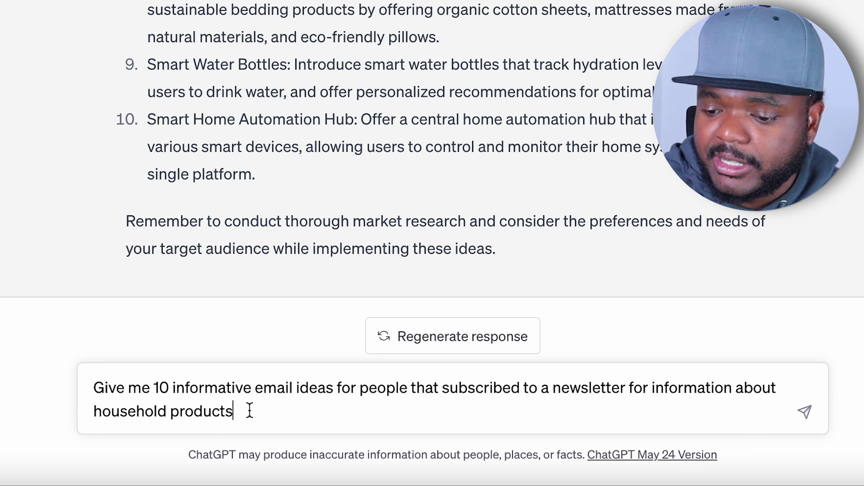
key("Return")
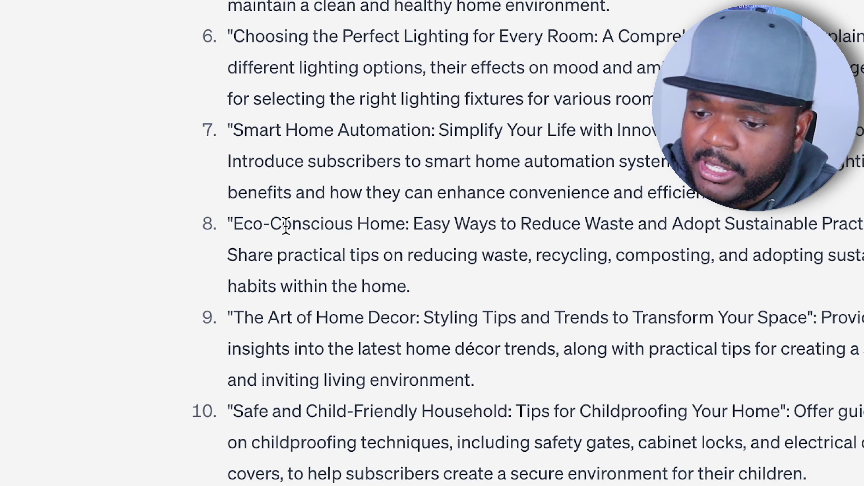
Highlight the Kitchen Organization 101 title among the email ideas, and select the full text of the drafted newsletter email.
scroll(542, 212, "up", 5)
scroll(539, 228, "up", 1)
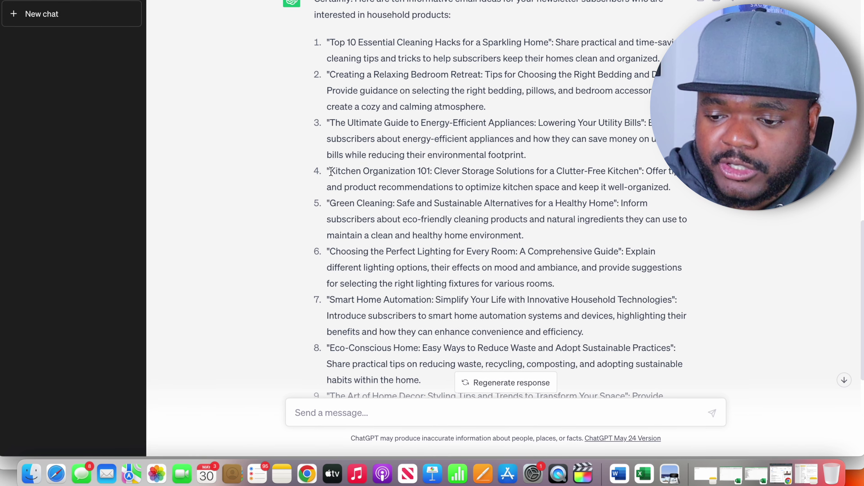
left_click_drag(328, 171, 402, 171)
left_click(358, 181)
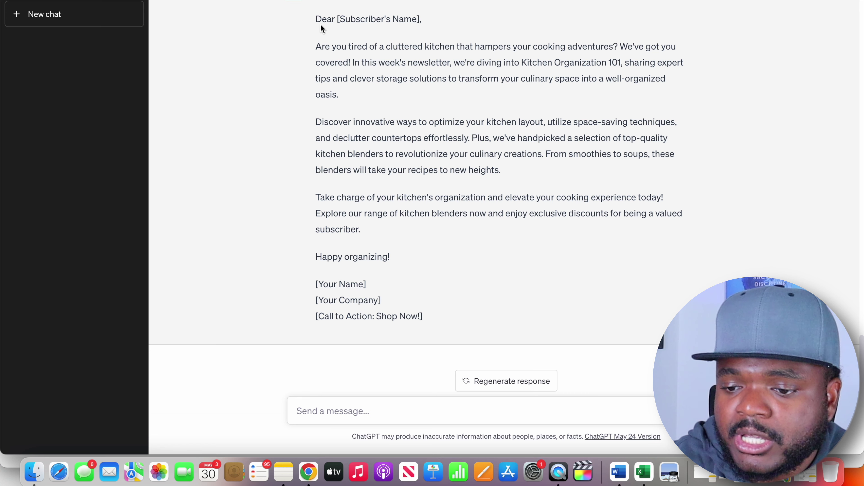
left_click_drag(316, 17, 465, 316)
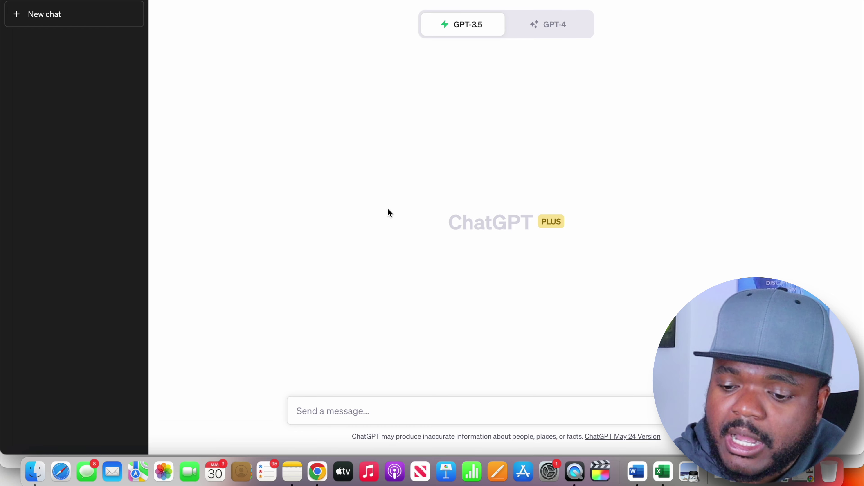
Ask for 10 YouTube video ideas for a faceless channel about the stock market, without a leading number in the prompt.
type("4. Give me 10 YouTube video ideas for a faceless channel about the stock market")
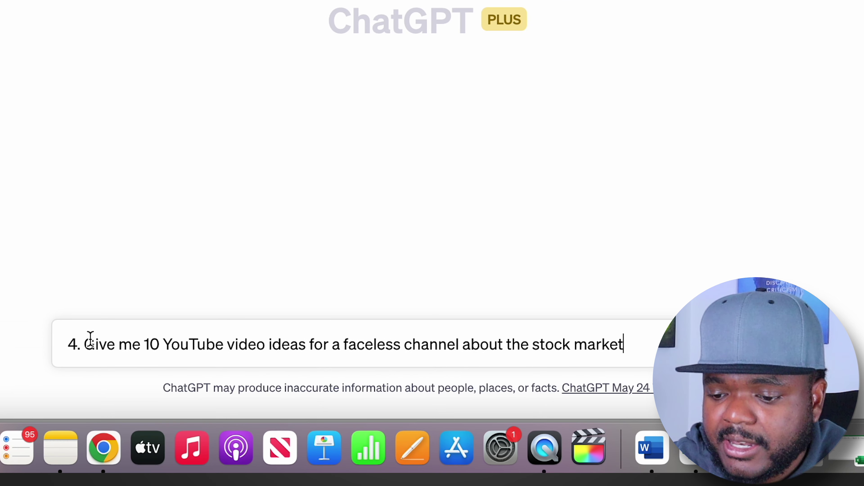
key("BackSpace")
key("BackSpace")
key("BackSpace")
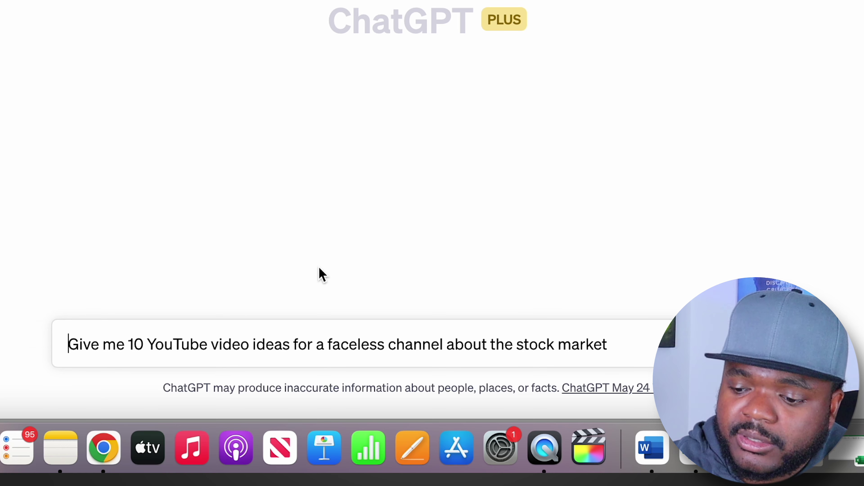
left_click(625, 343)
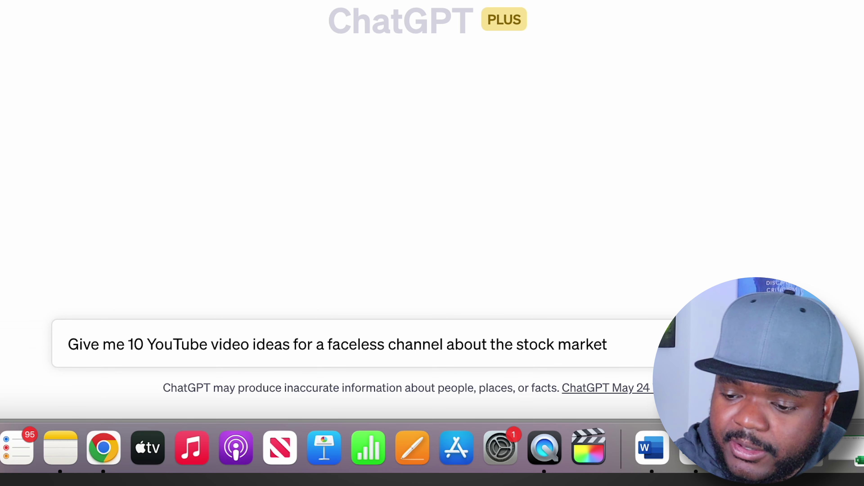
key("Return")
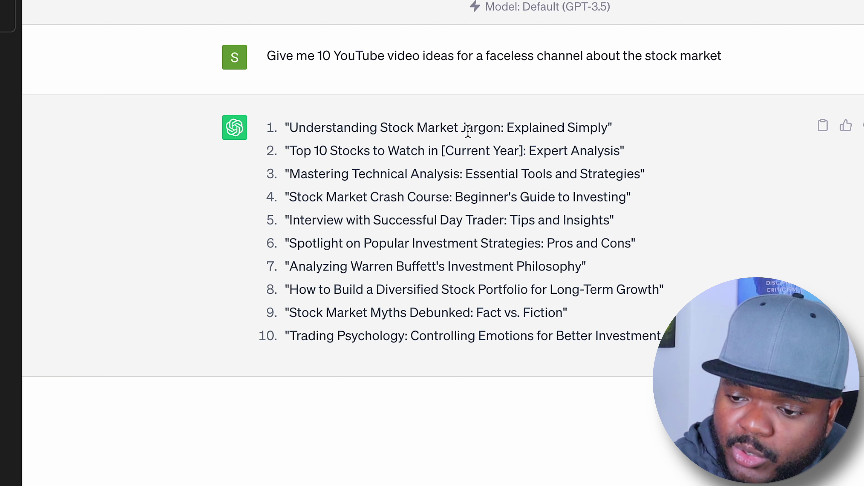
Highlight the "Top 10 Stocks to Watch" idea and search vidIQ keywords for "Top 10 Stocks to Watch in 2023".
left_click_drag(291, 150, 620, 152)
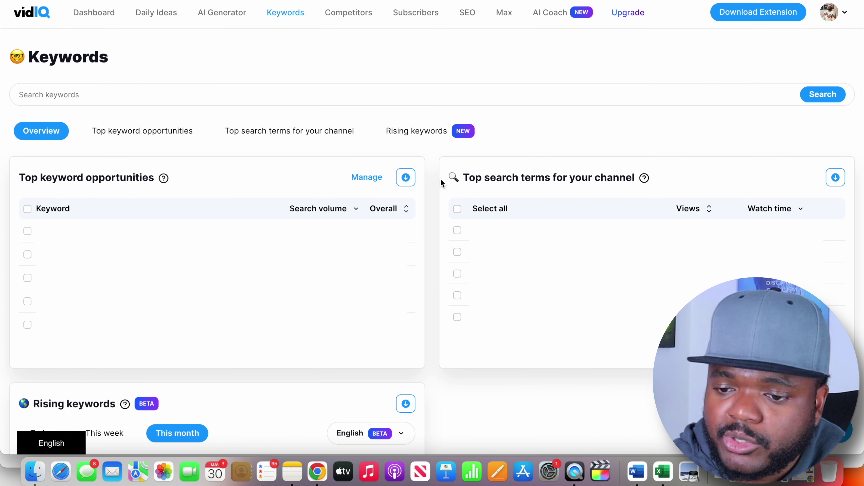
left_click(271, 103)
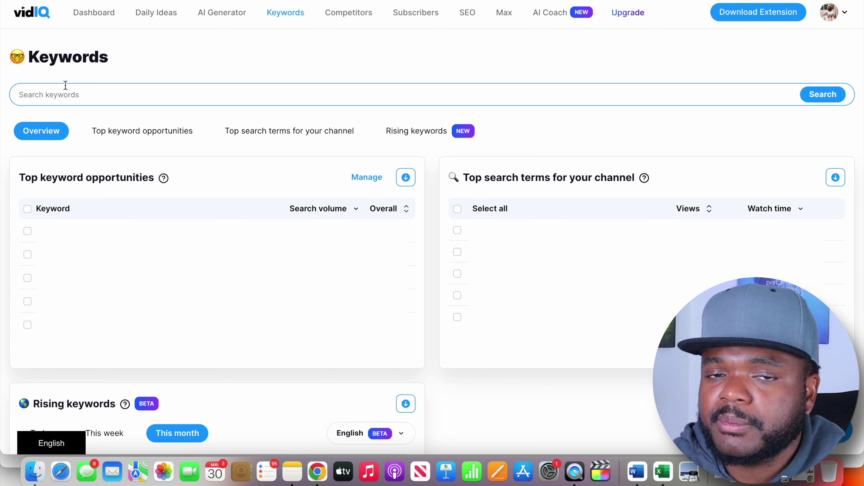
type("Top 10 Stocks to Watch in 2023")
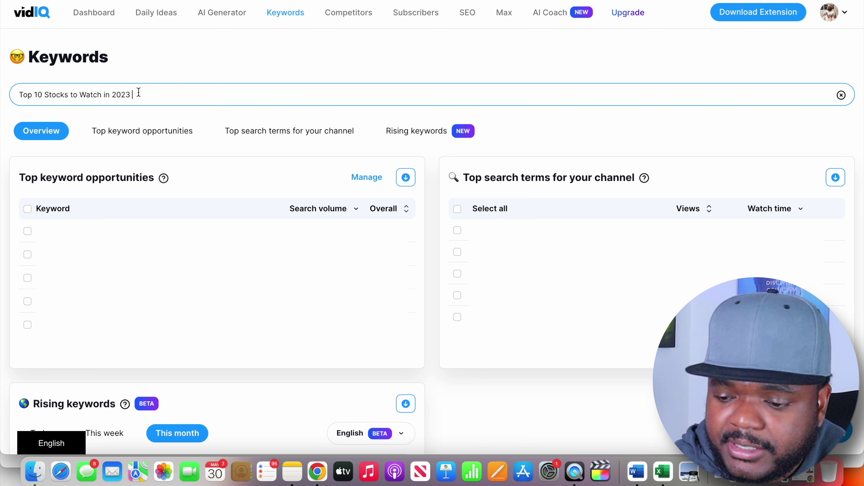
key("Return")
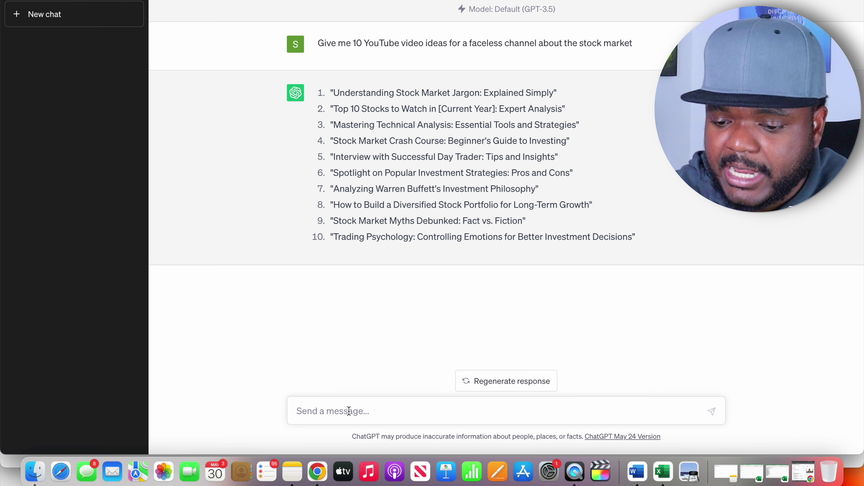
Back in ChatGPT, request a script for a 10 minute YouTube video about Top 10 Stocks to Watch in 2023 and review it.
left_click(323, 408)
type("Write a script for 10 minute YouTube video about")
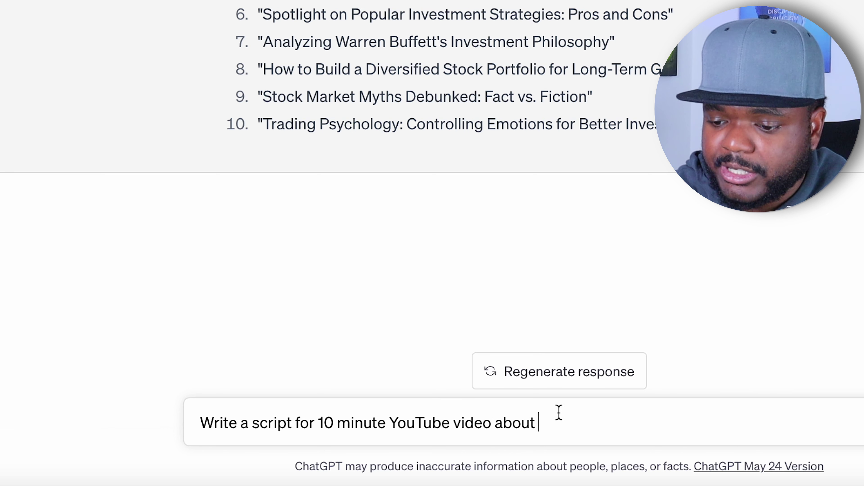
type("Top 10 Stocks to Watch in 2023")
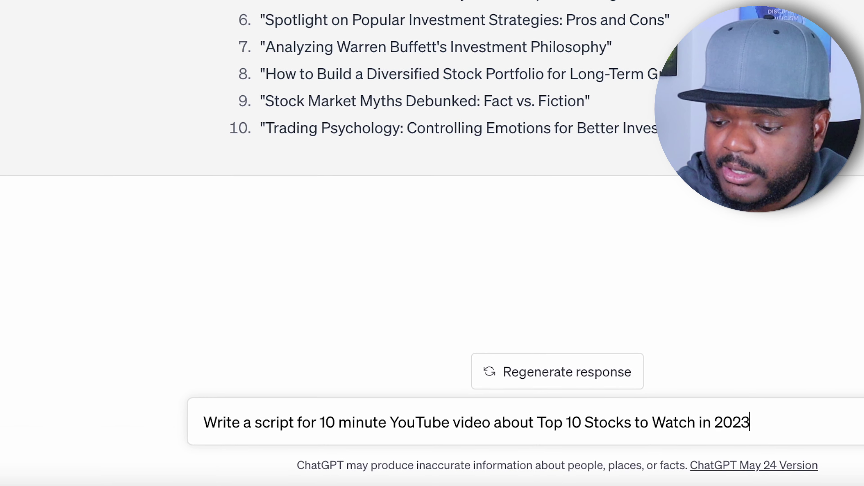
key("Return")
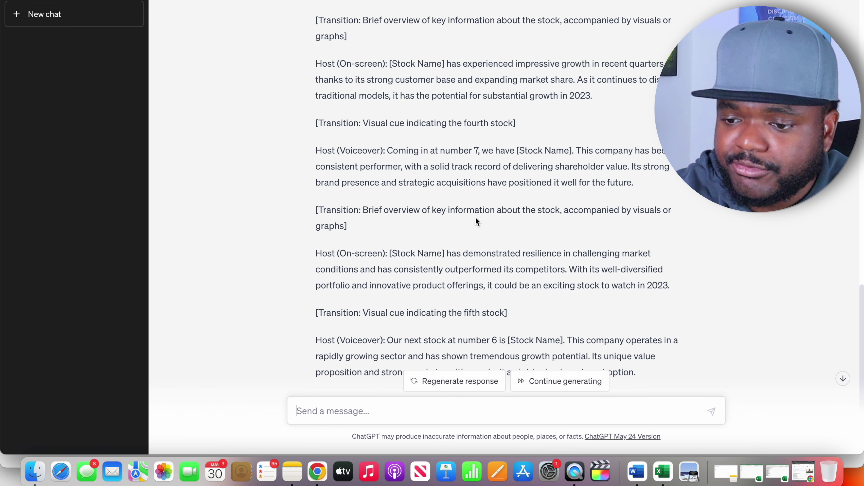
scroll(476, 218, "up", 2)
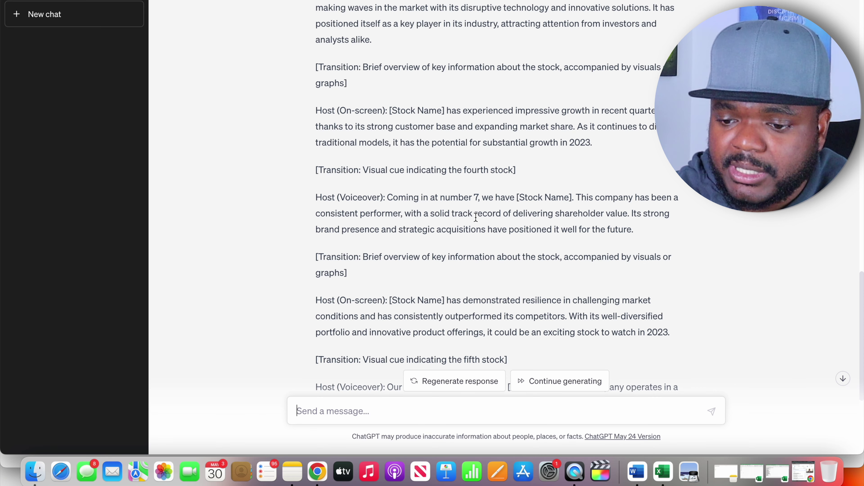
scroll(476, 218, "up", 6)
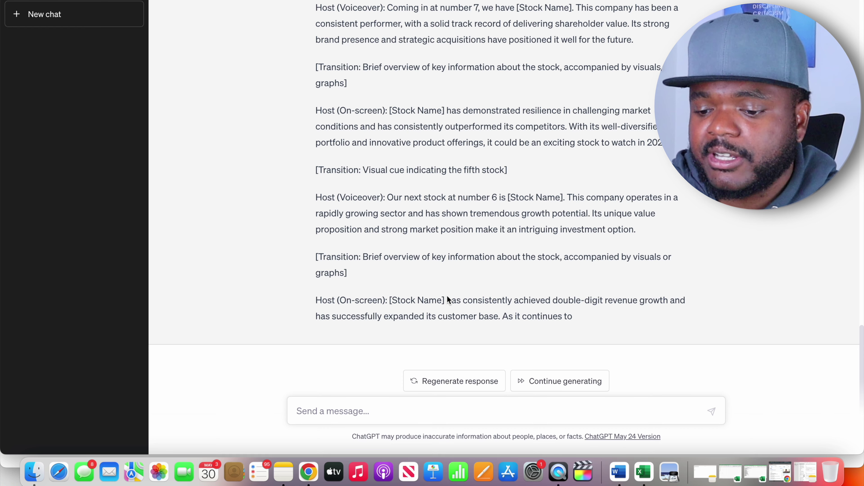
Request a YouTube description for the Top 10 Stocks to Watch in 2023 video, including the most popular keywords for YouTube SEO purposes.
left_click(324, 412)
type("Write a youtube description for the video about Top 10 Stocks to Watch in 2023 and include the most popular keywords for this video for youtube seo purposes")
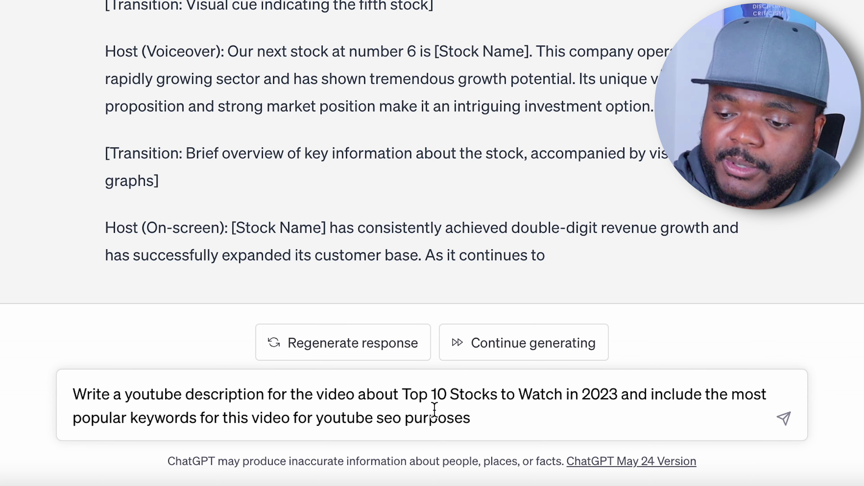
key("Return")
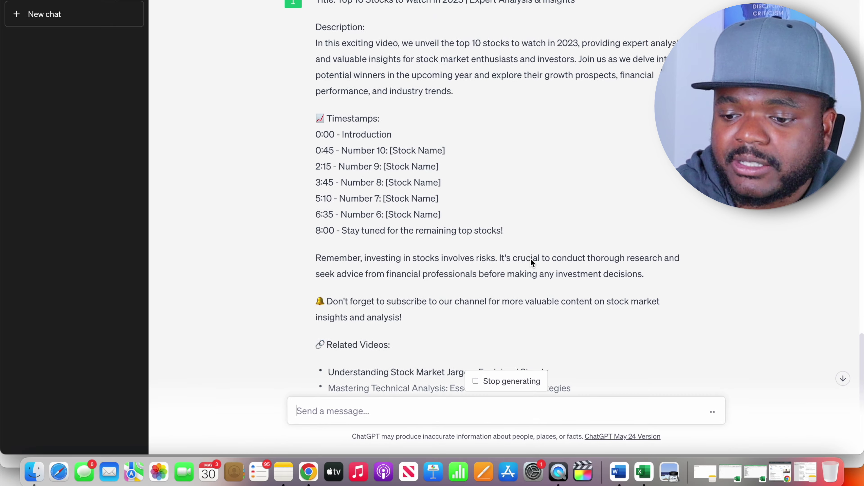
Review the generated video description and select its text from the Description heading through the subscribe reminder.
scroll(532, 263, "up", 2)
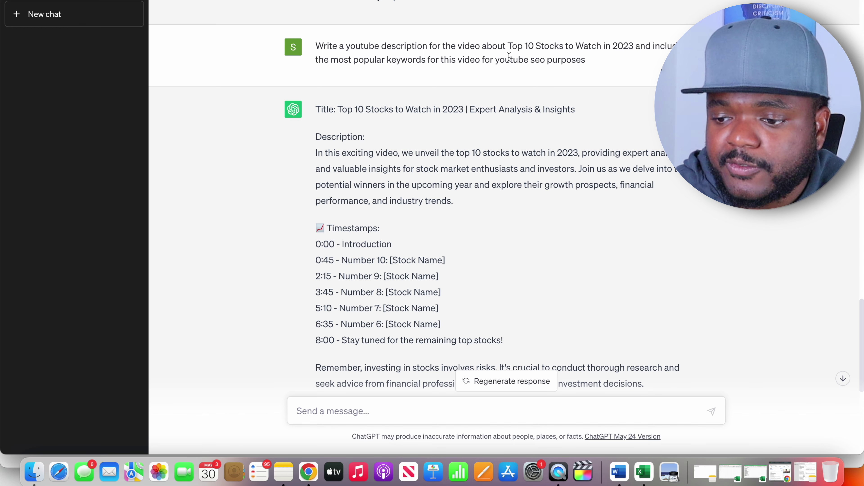
scroll(476, 154, "down", 3)
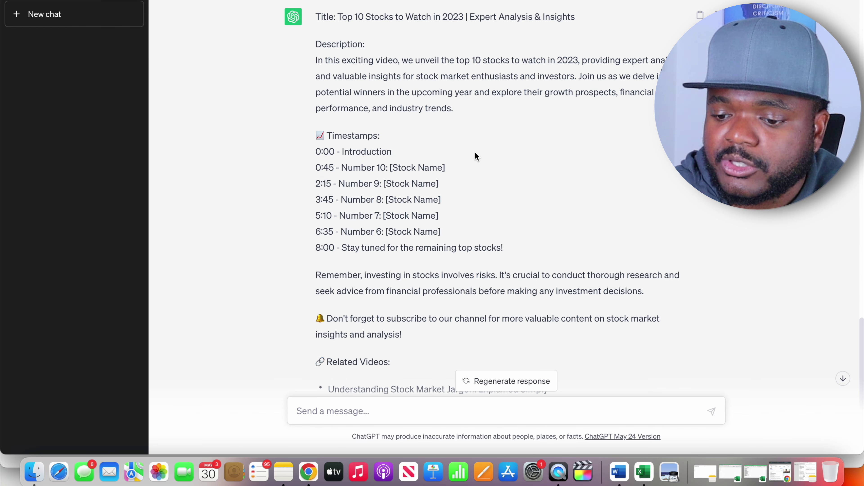
scroll(476, 156, "down", 2)
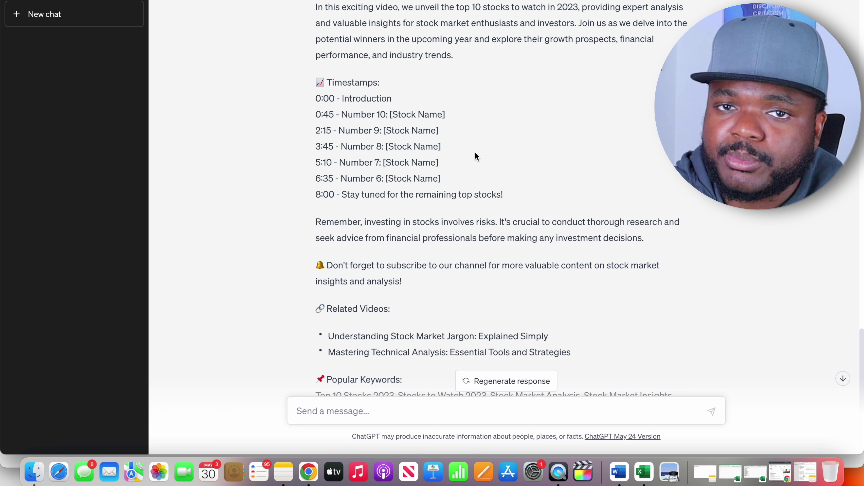
scroll(597, 91, "up", 2)
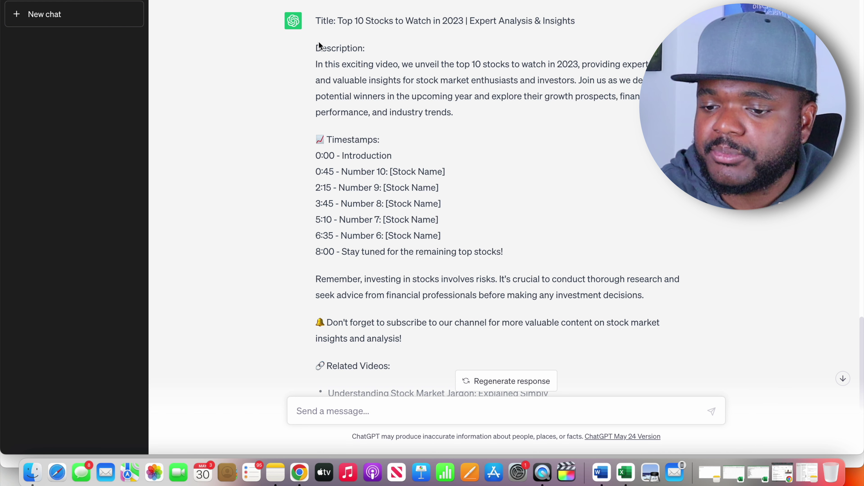
left_click_drag(318, 48, 504, 329)
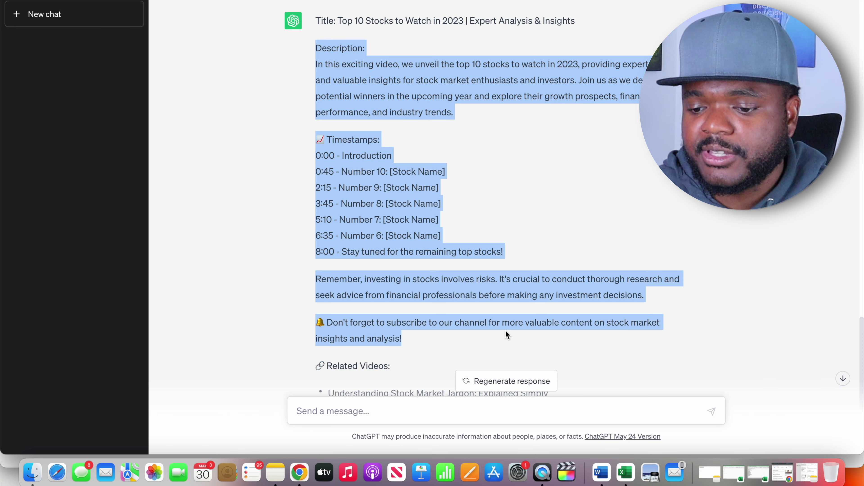
scroll(505, 329, "down", 3)
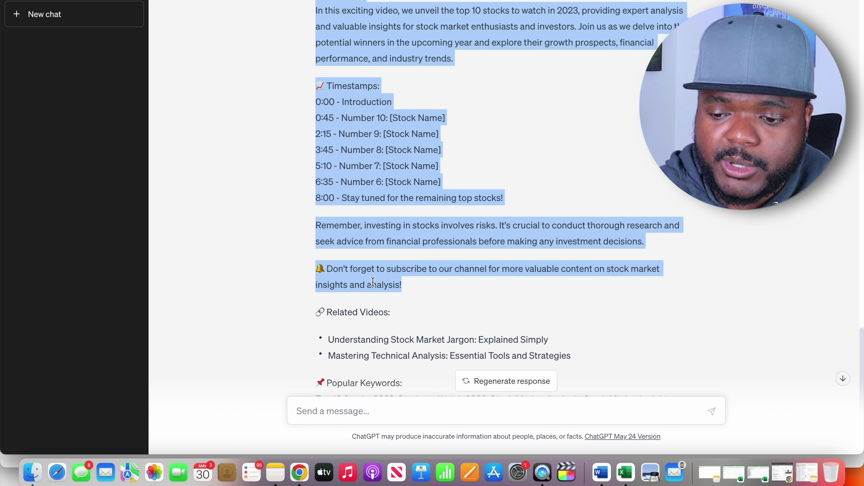
Check the rest of the description, and in vidIQ's AI Content Generator generate and review video content for "top 10 stocks to watch in 2023".
scroll(372, 282, "down", 3)
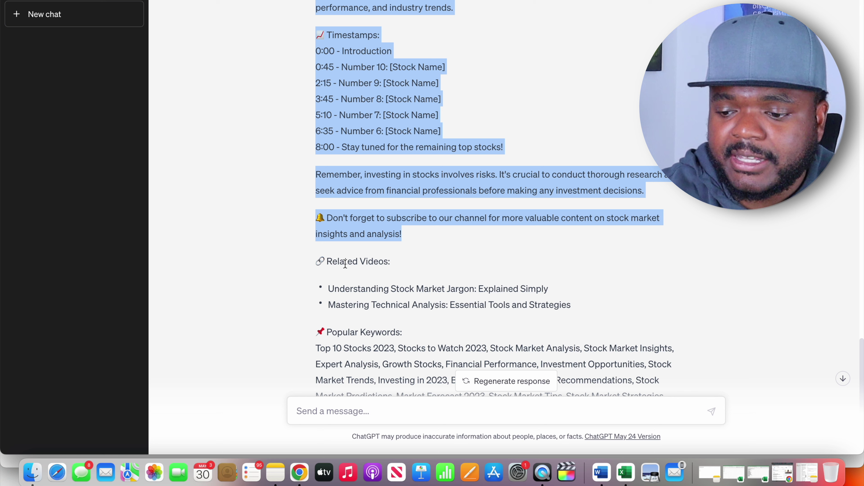
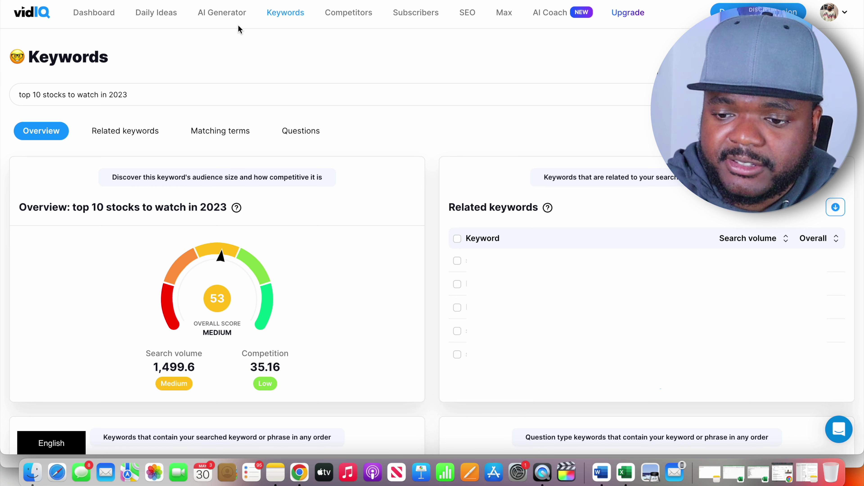
left_click(228, 13)
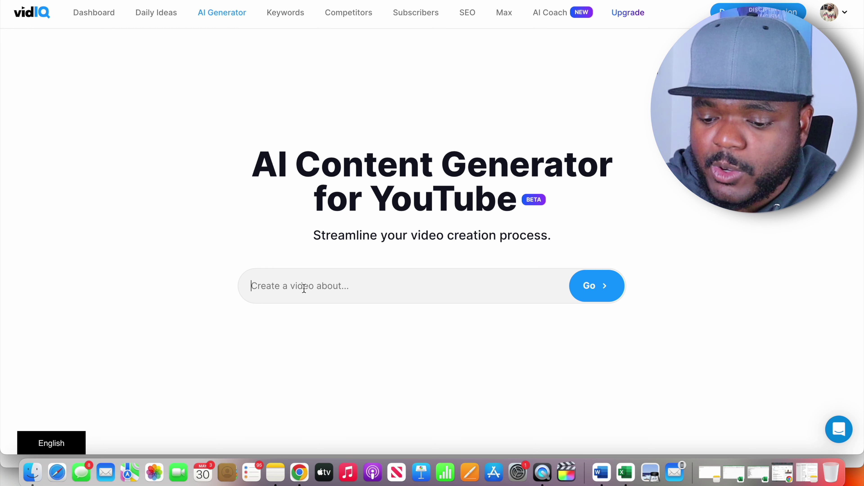
type("top 10 stocks to watch in 2023")
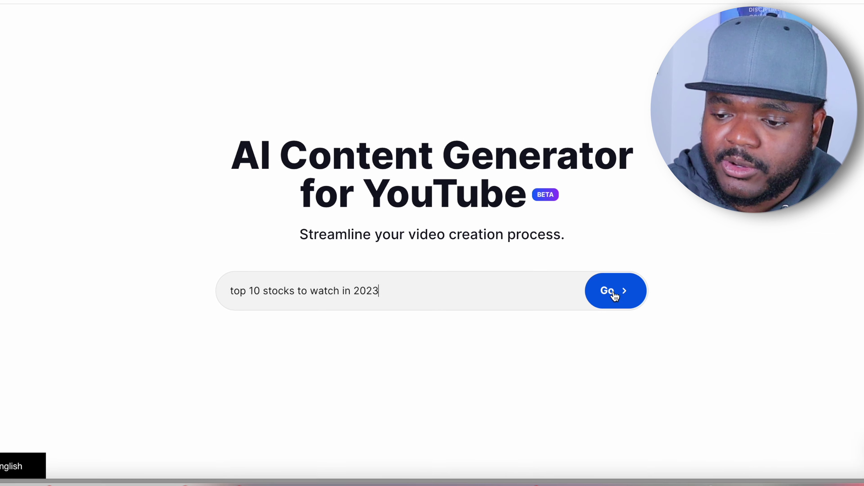
left_click(615, 293)
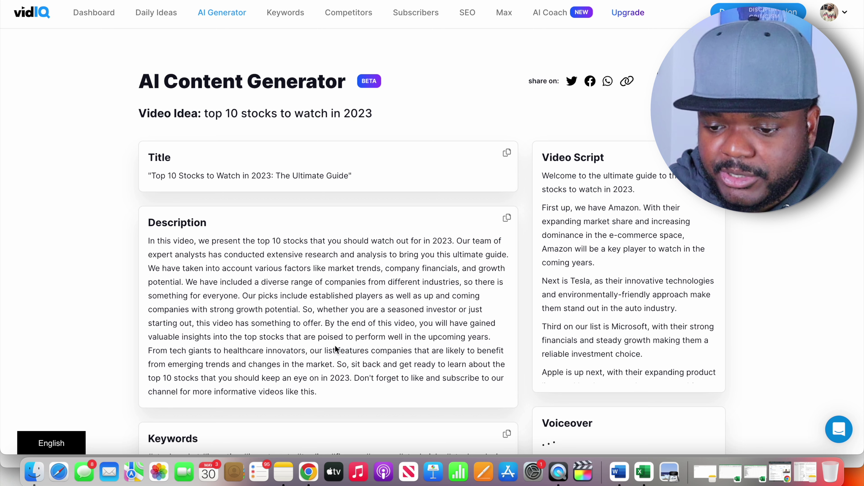
scroll(214, 317, "down", 5)
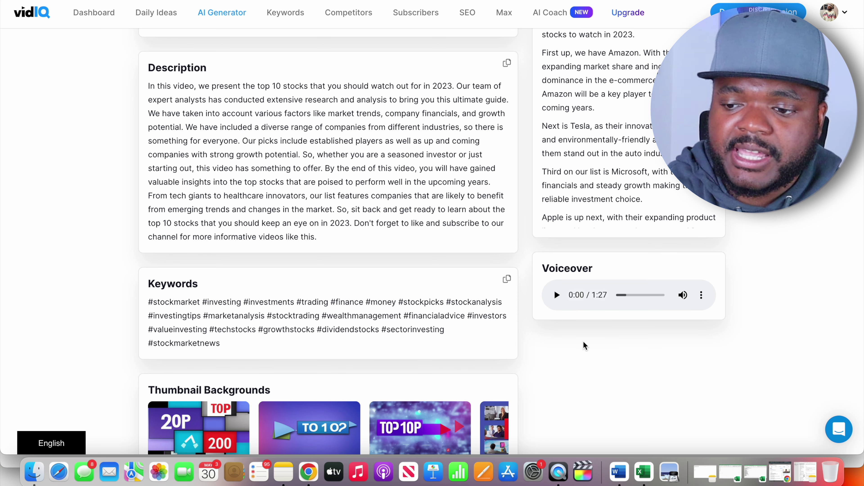
scroll(585, 345, "up", 5)
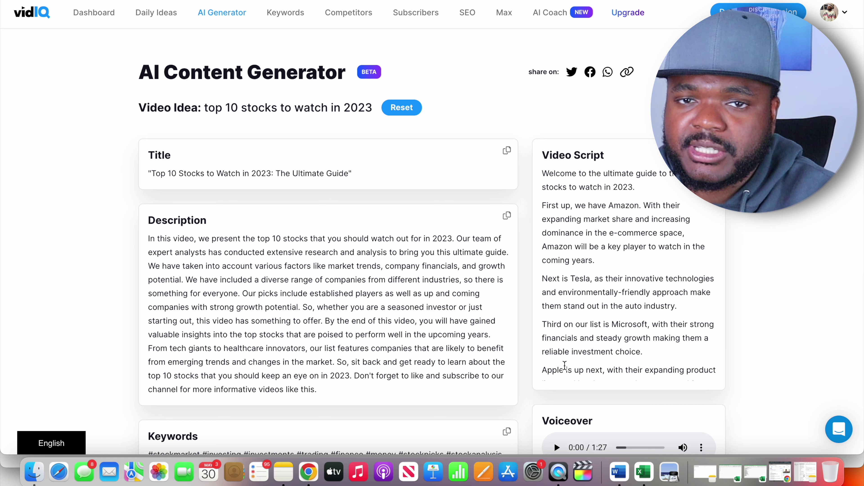